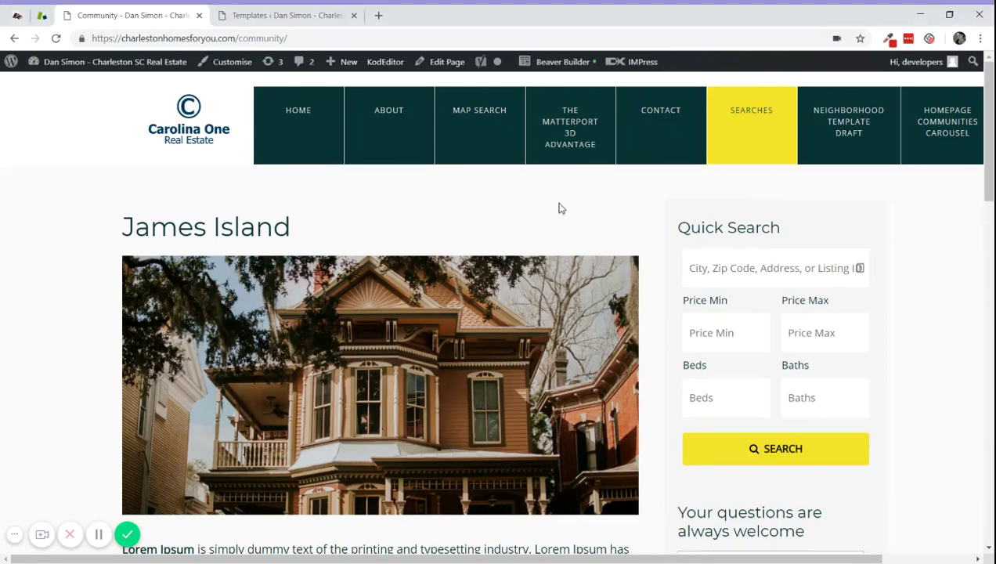
- Go to the Community Test Page by changing the site address to end in /community-test
scroll(546, 192, down, 15)
scroll(546, 207, up, 15)
mouse_move(339, 68)
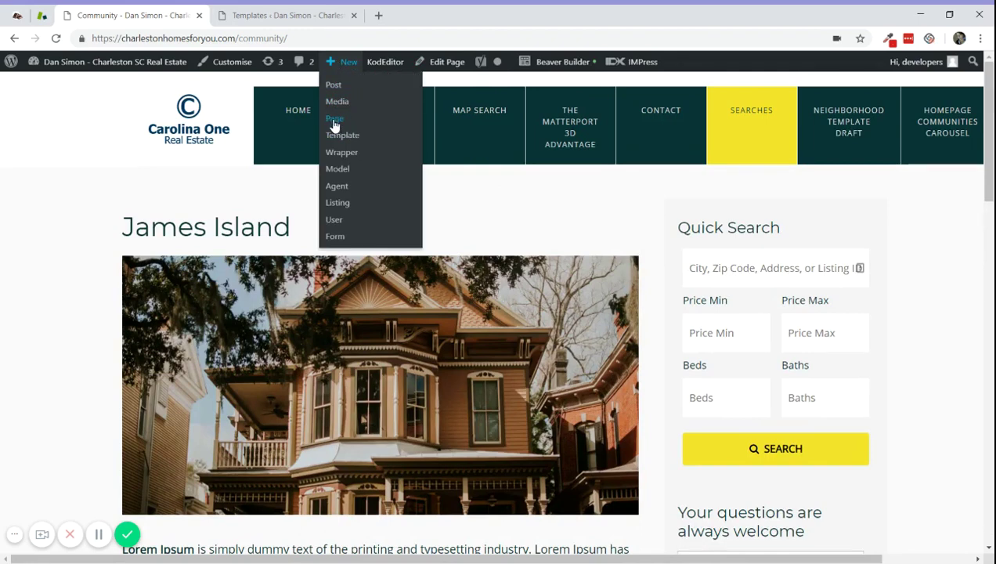
click(188, 38)
click(294, 37)
key(BackSpace)
text(-test)
key(Return)
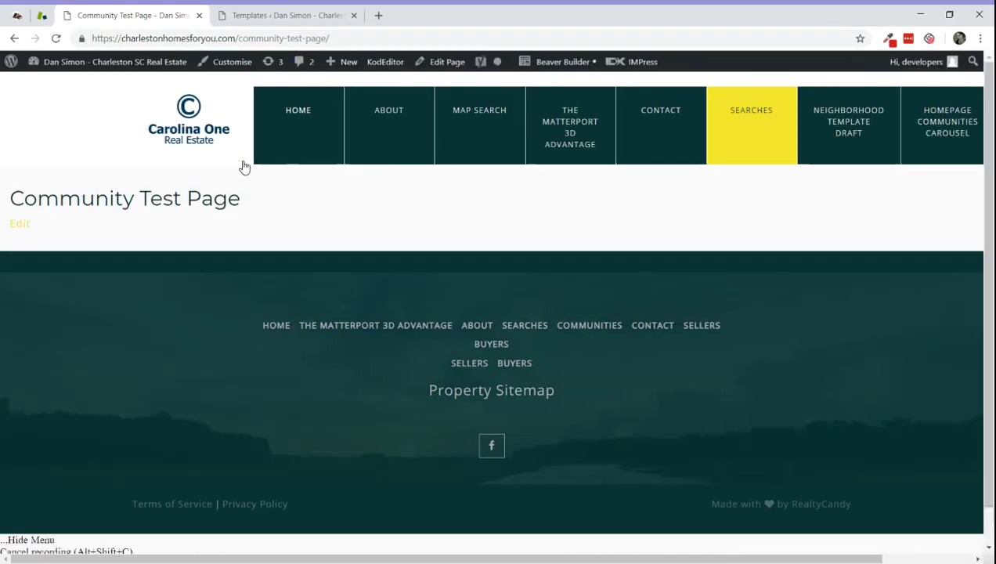
click(447, 62)
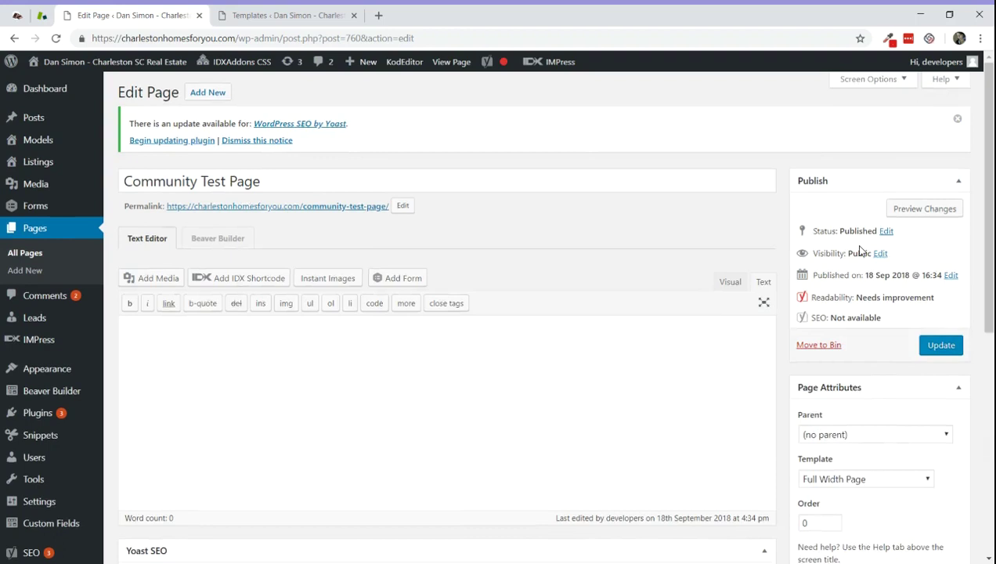
scroll(861, 352, down, 1)
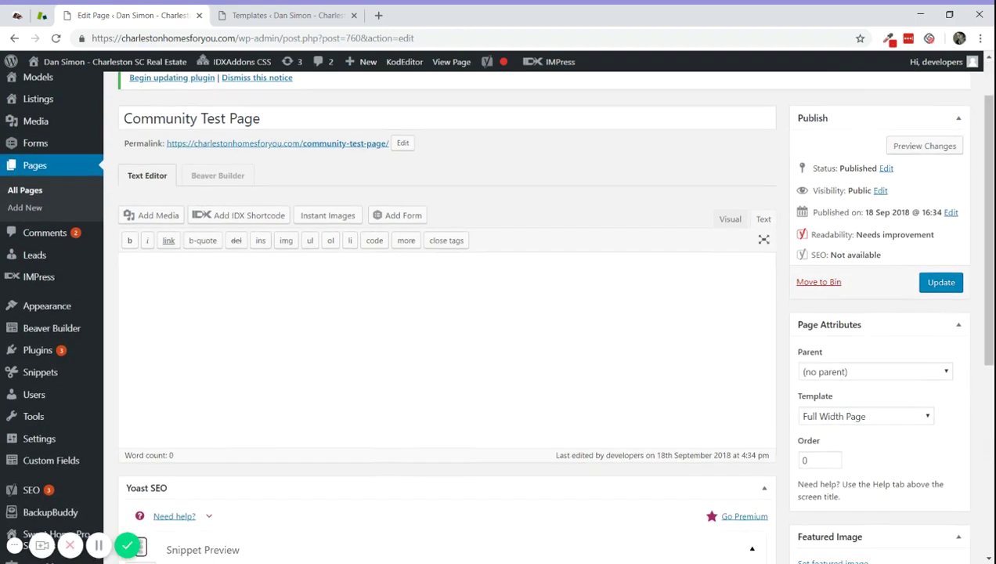
click(832, 421)
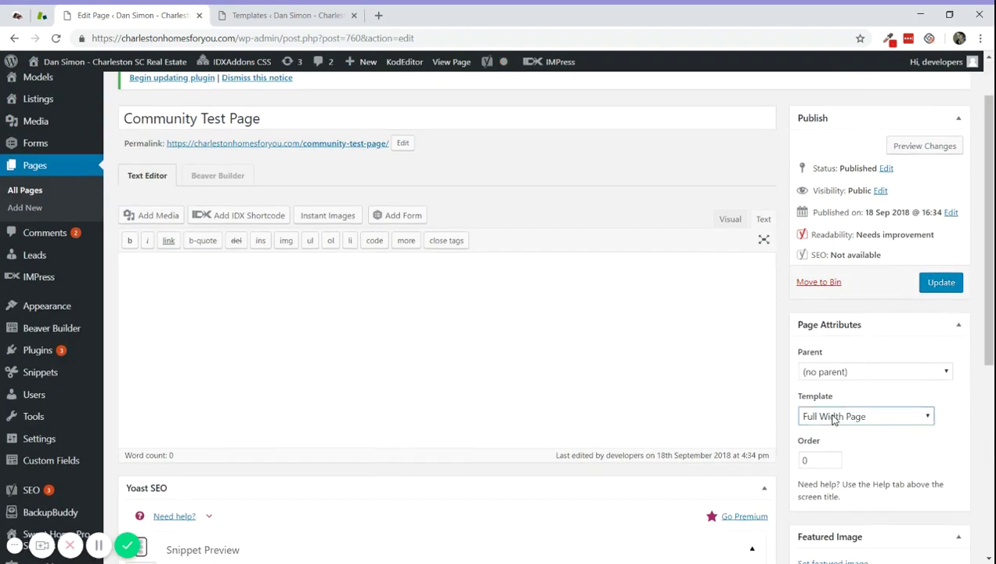
click(284, 143)
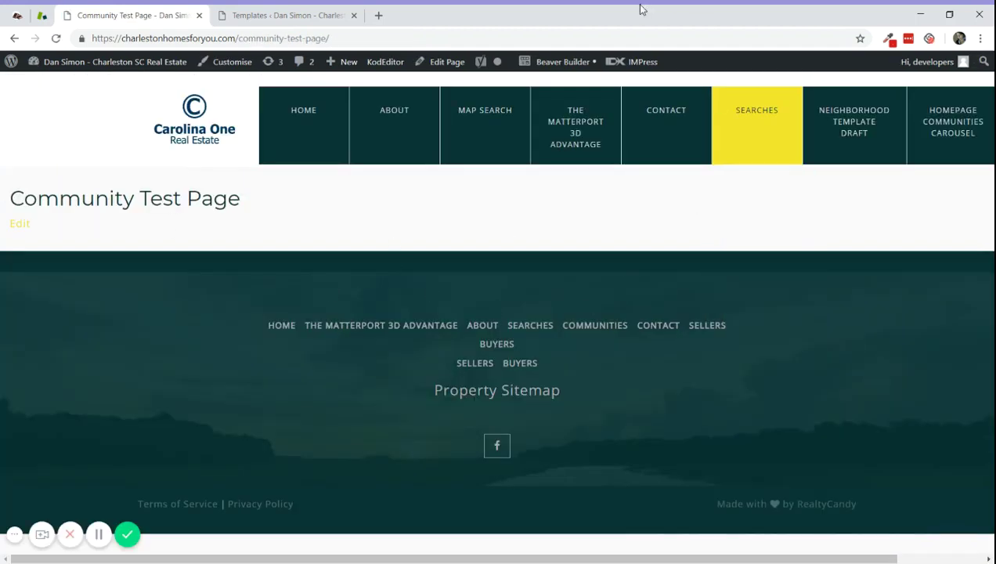
- Launch Beaver Builder on the Community Test Page and look over its existing James Island row
click(559, 66)
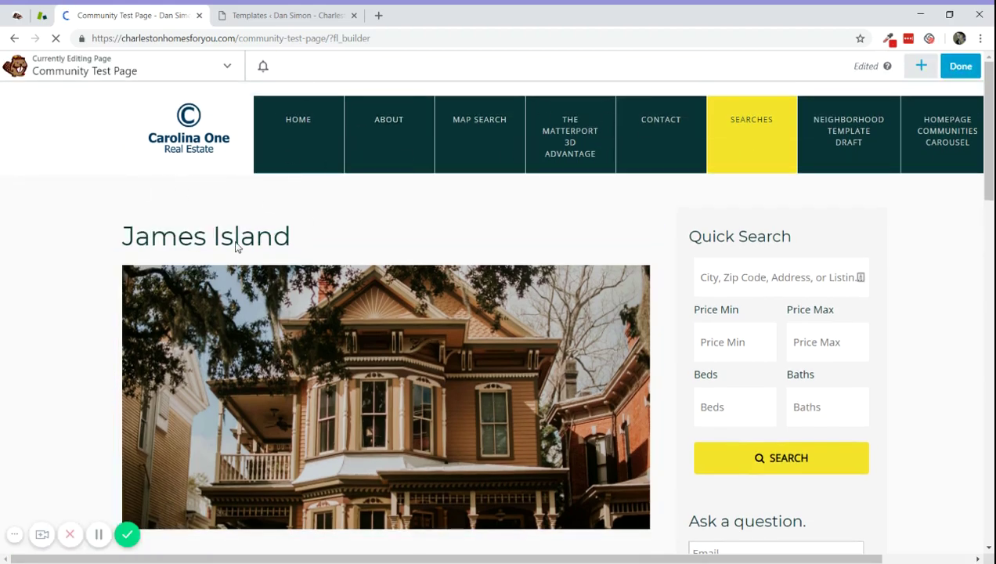
scroll(416, 240, down, 10)
scroll(417, 245, down, 3)
scroll(415, 247, up, 20)
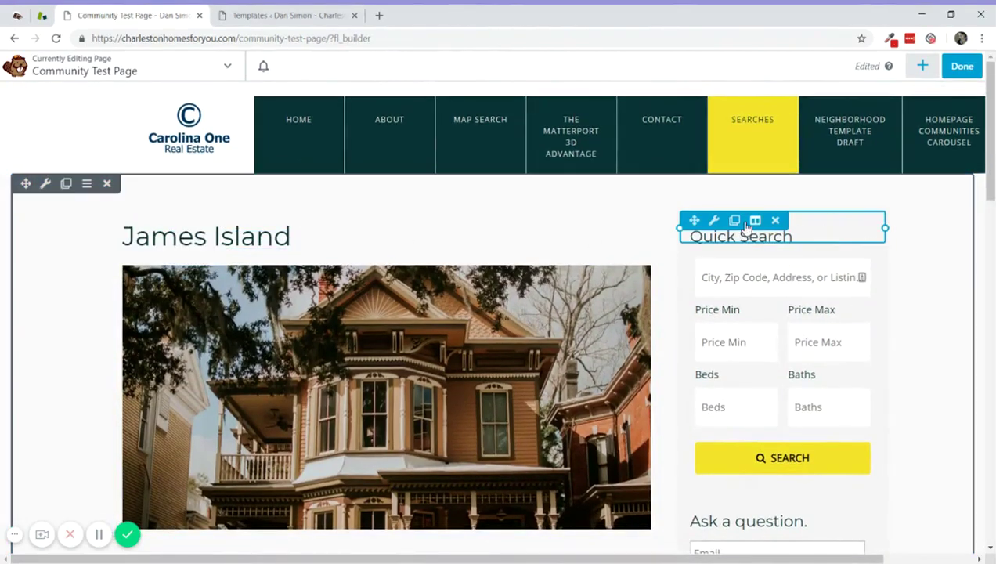
- Delete the James Island row and confirm with OK, leaving an empty layout
scroll(752, 288, down, 1)
scroll(749, 287, down, 5)
scroll(757, 207, up, 5)
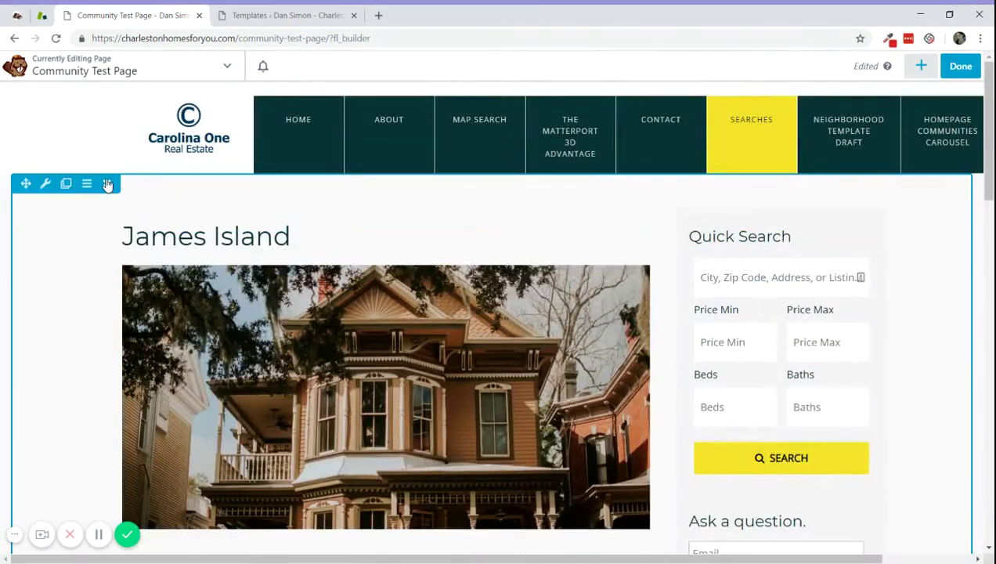
click(107, 184)
click(552, 112)
- Bring up the page's Tools options, such as Save Template and Global Settings, from the page title
click(163, 76)
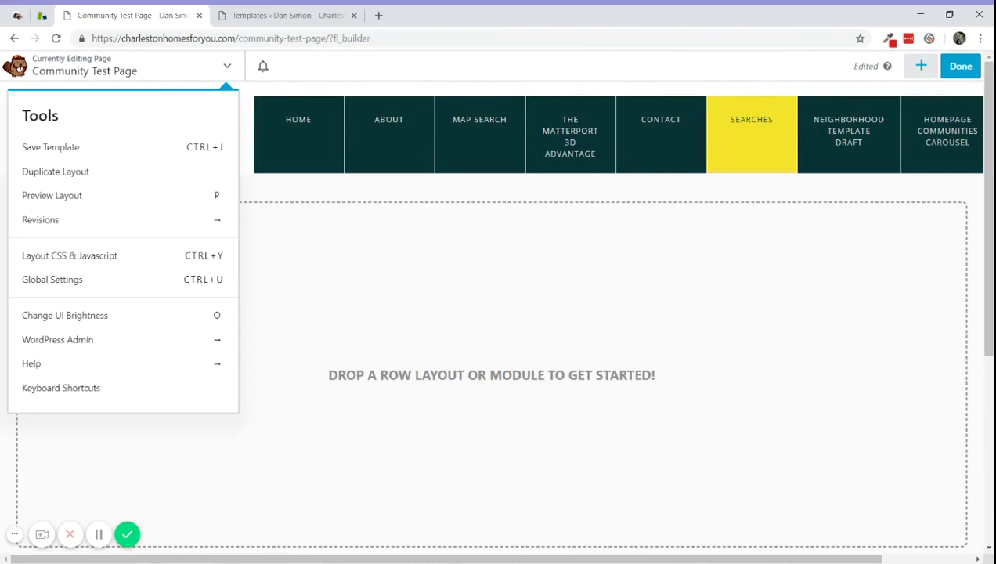
click(489, 280)
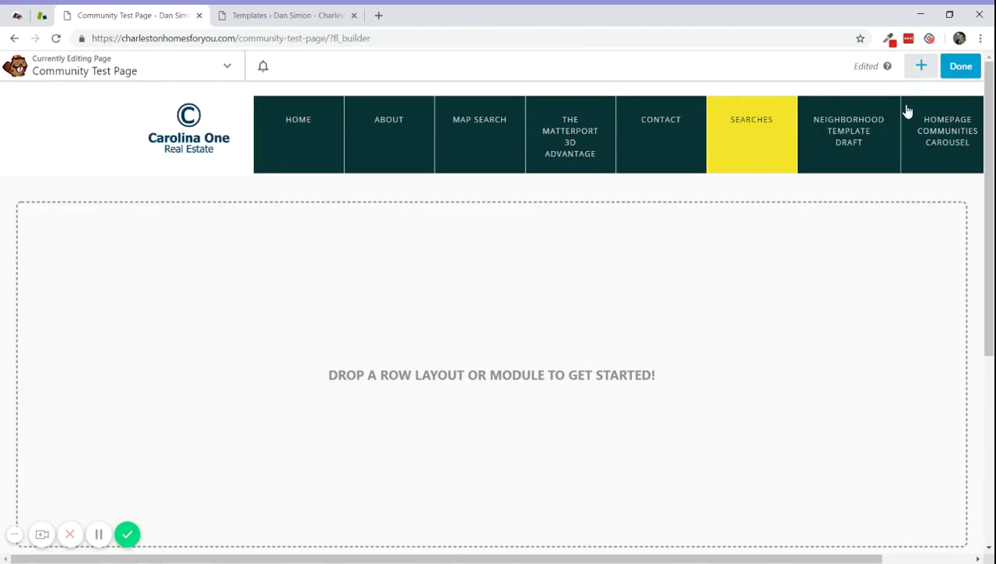
click(920, 65)
click(920, 66)
click(66, 71)
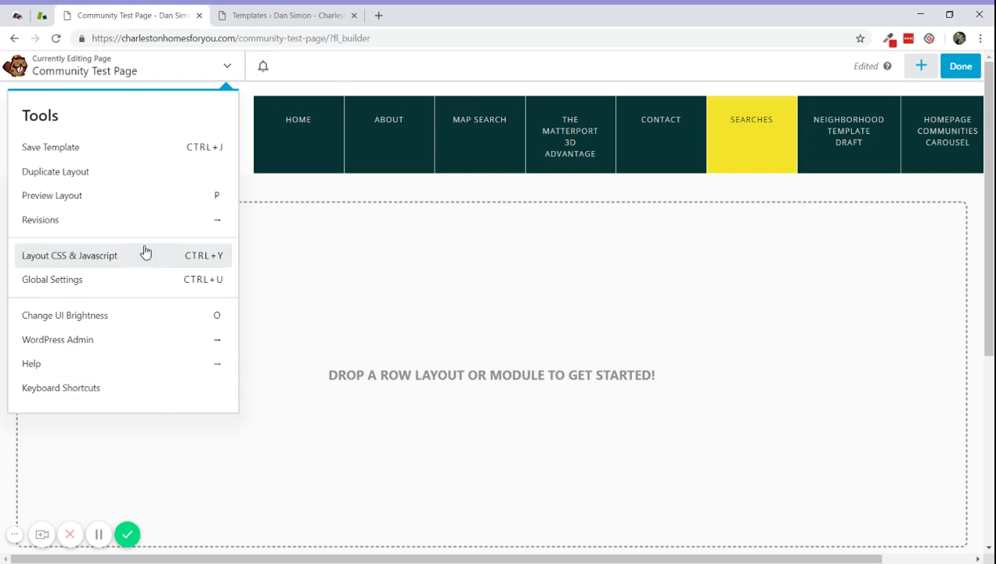
- Show the add-content panel, browse its Rows layouts, then return to the Basic, Media and Actions modules
click(177, 65)
click(909, 72)
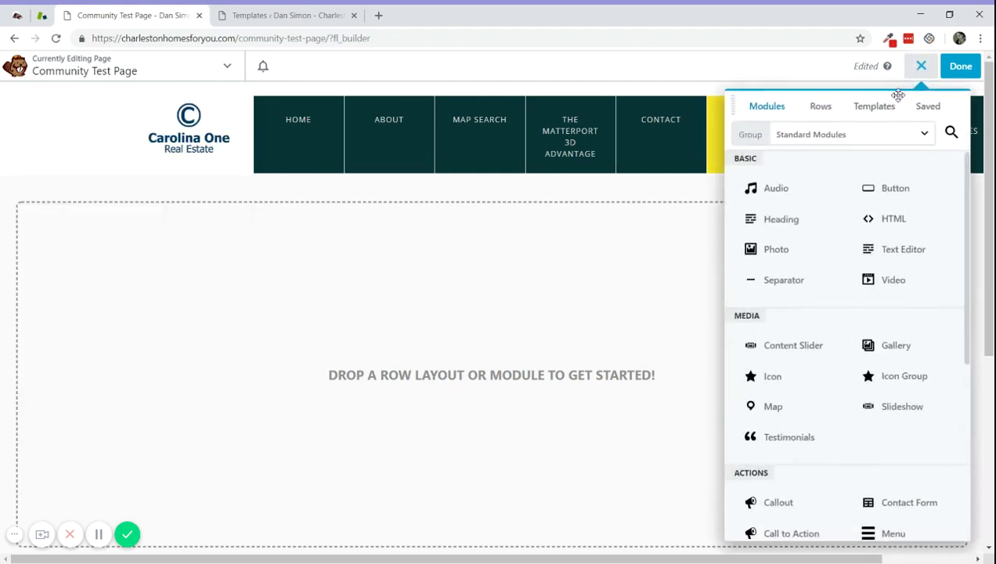
scroll(853, 305, down, 4)
scroll(855, 308, up, 4)
click(823, 108)
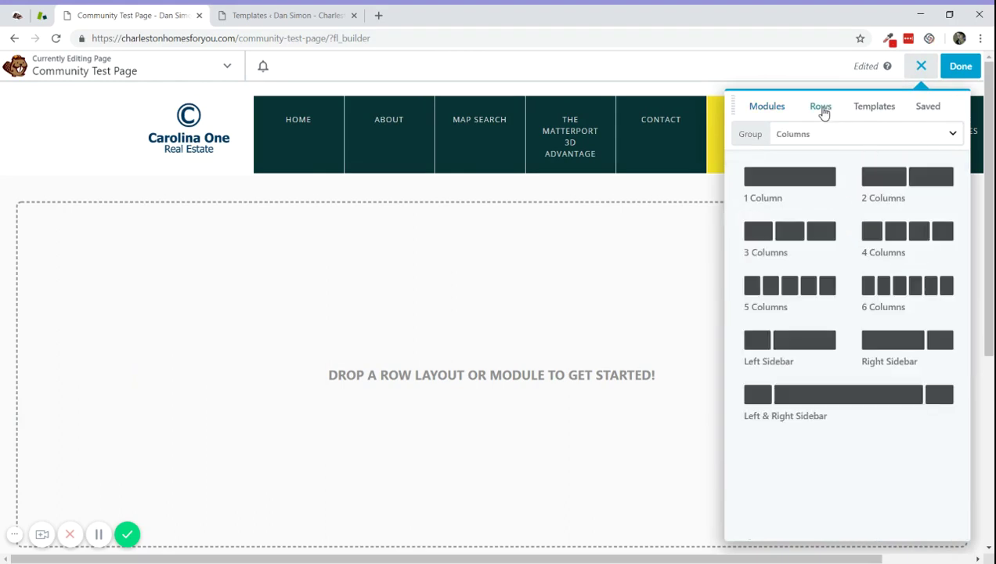
click(753, 105)
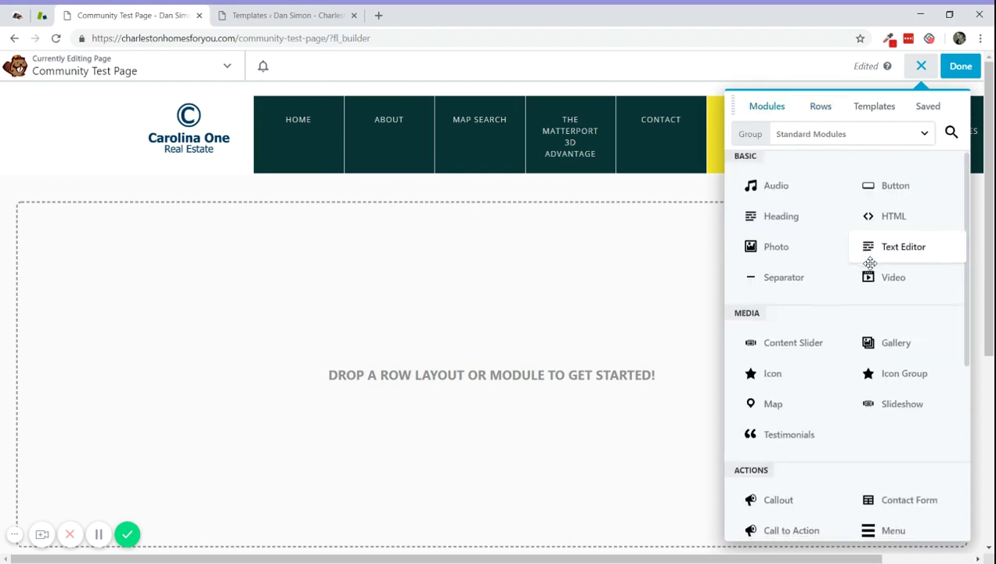
scroll(870, 265, down, 4)
scroll(869, 264, up, 4)
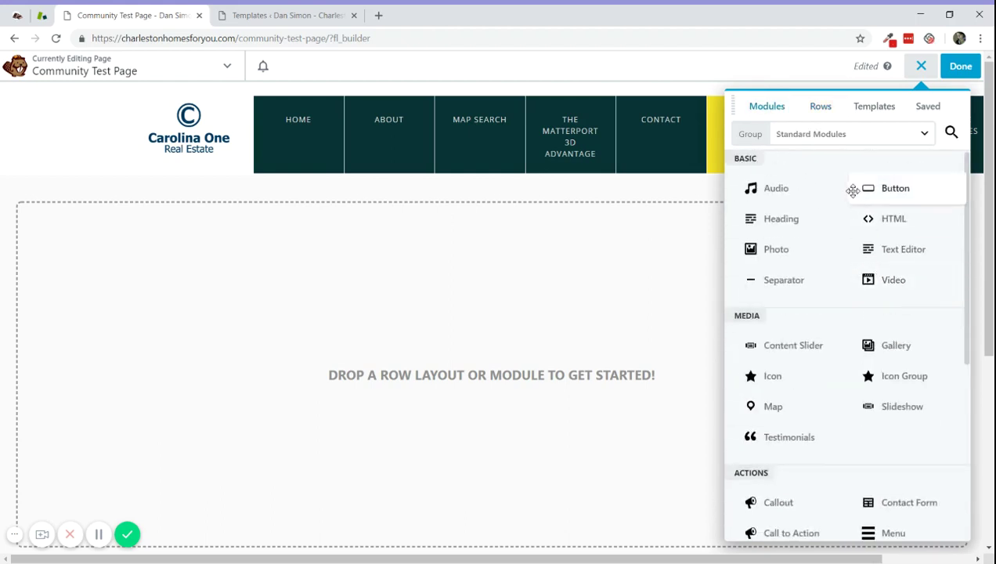
- Apply the Community Template from the Saved Templates group in the Templates list
click(857, 110)
click(825, 136)
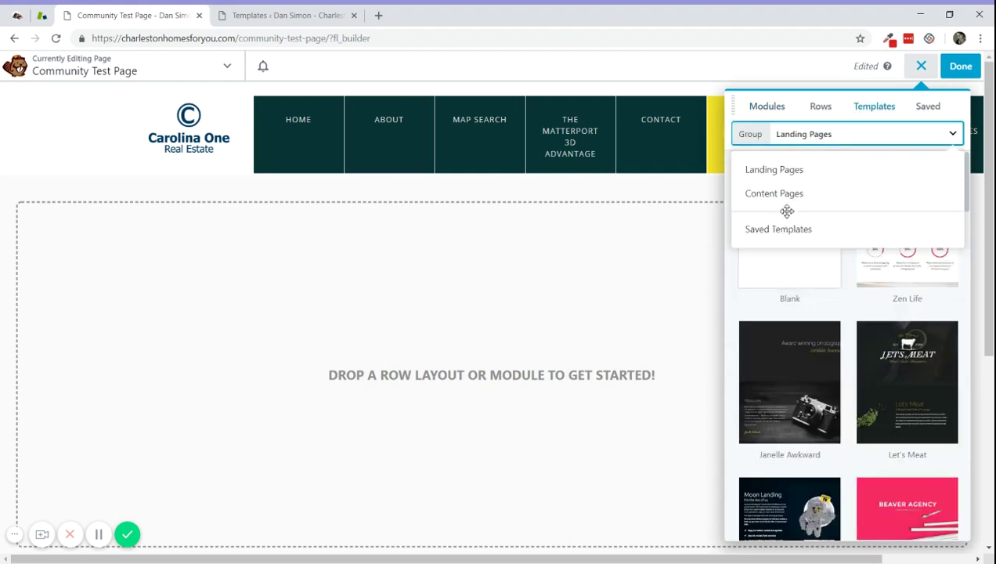
click(822, 228)
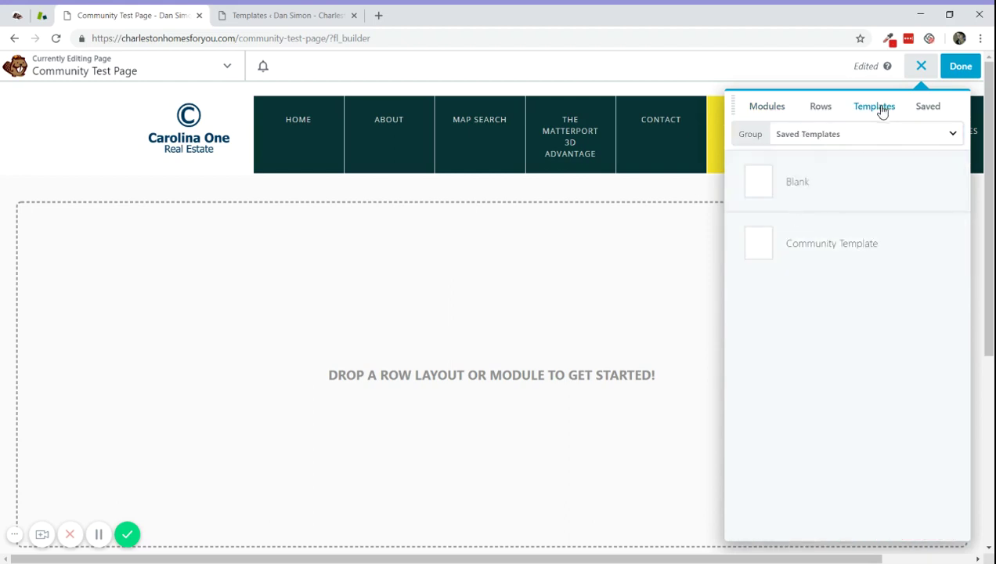
click(875, 137)
click(830, 229)
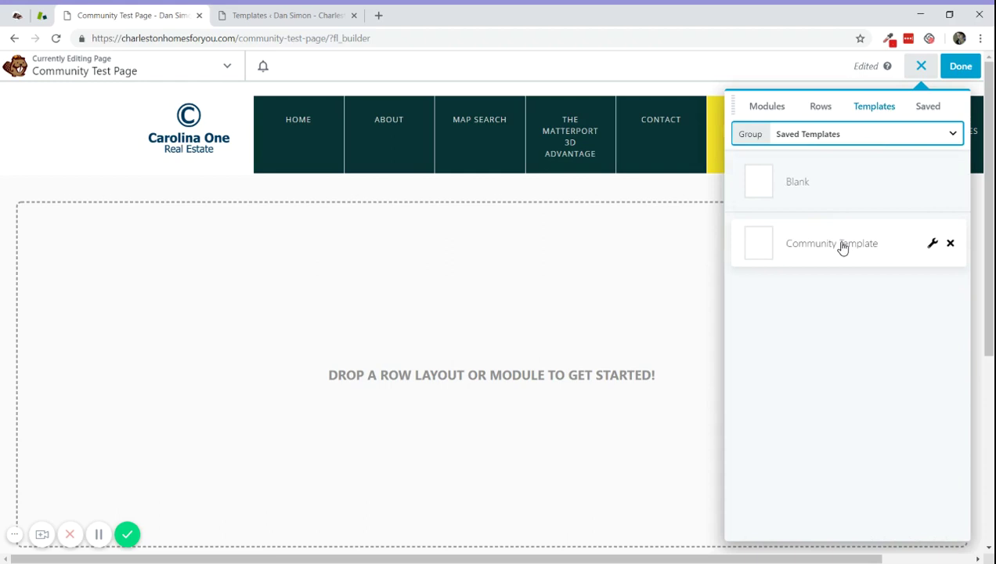
click(842, 246)
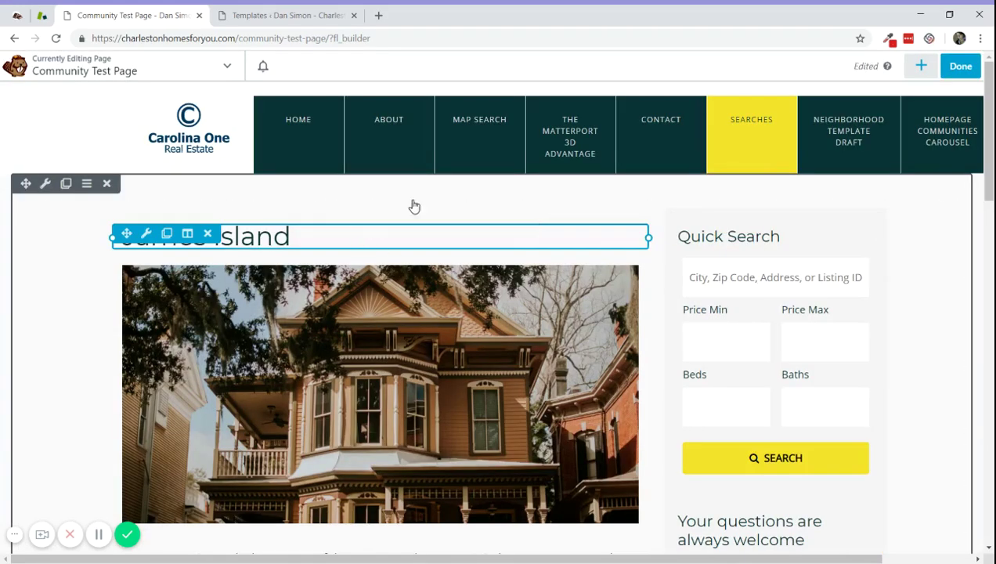
scroll(665, 180, down, 10)
scroll(764, 227, up, 7)
scroll(763, 227, up, 3)
scroll(760, 255, down, 1)
scroll(760, 255, down, 6)
scroll(763, 258, up, 6)
scroll(763, 259, up, 1)
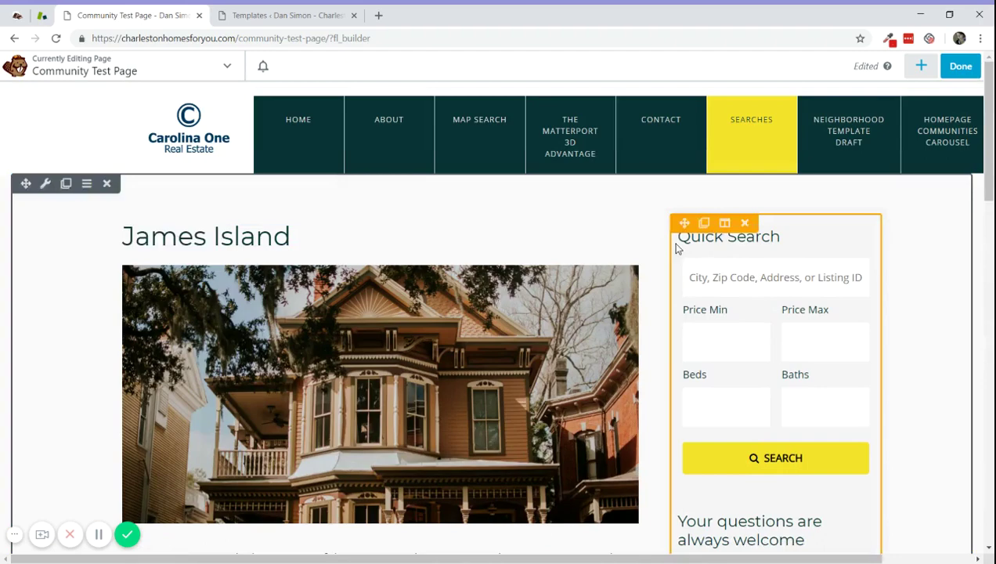
scroll(711, 255, down, 5)
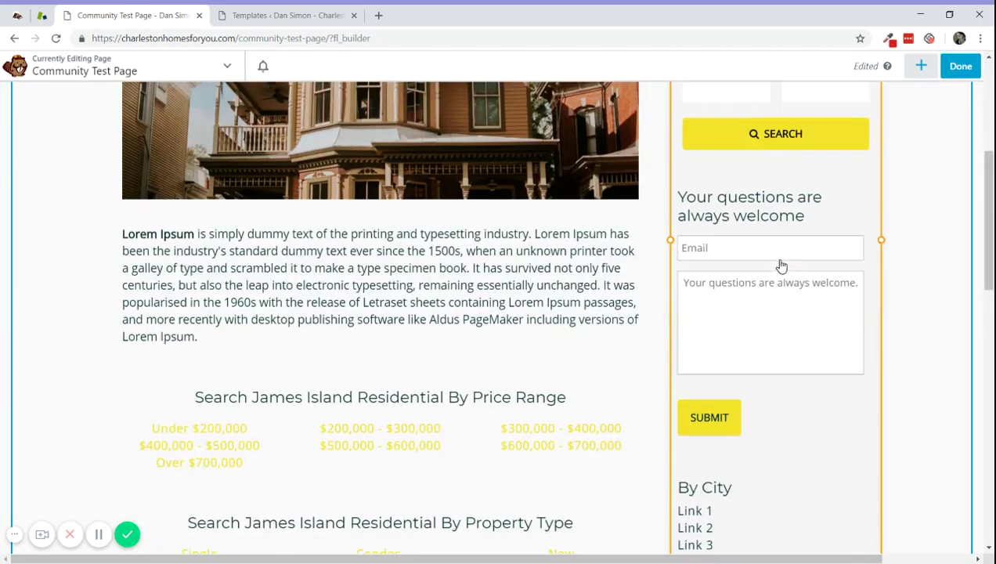
scroll(807, 473, down, 3)
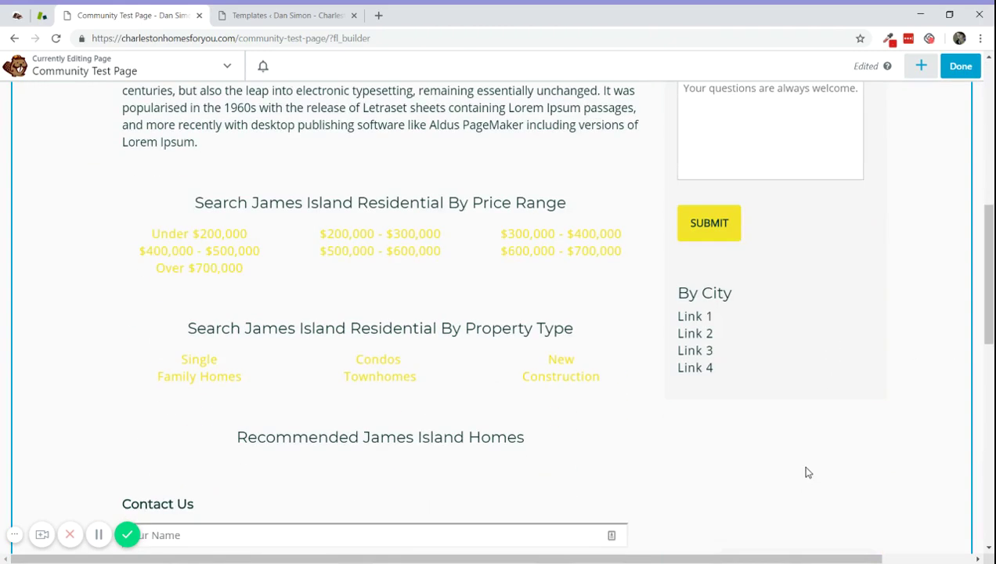
scroll(800, 475, up, 3)
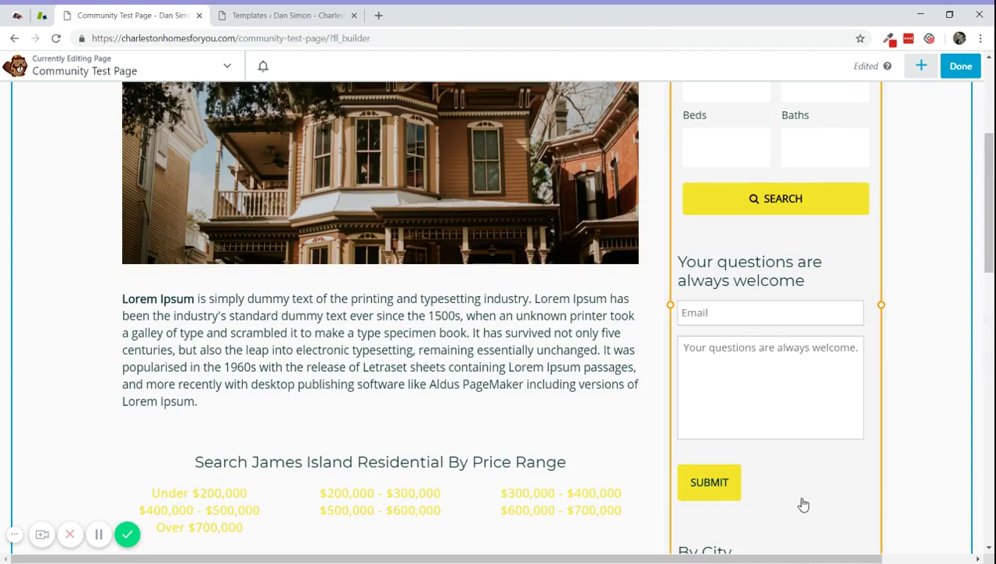
scroll(803, 504, up, 3)
scroll(453, 275, down, 4)
scroll(452, 276, down, 4)
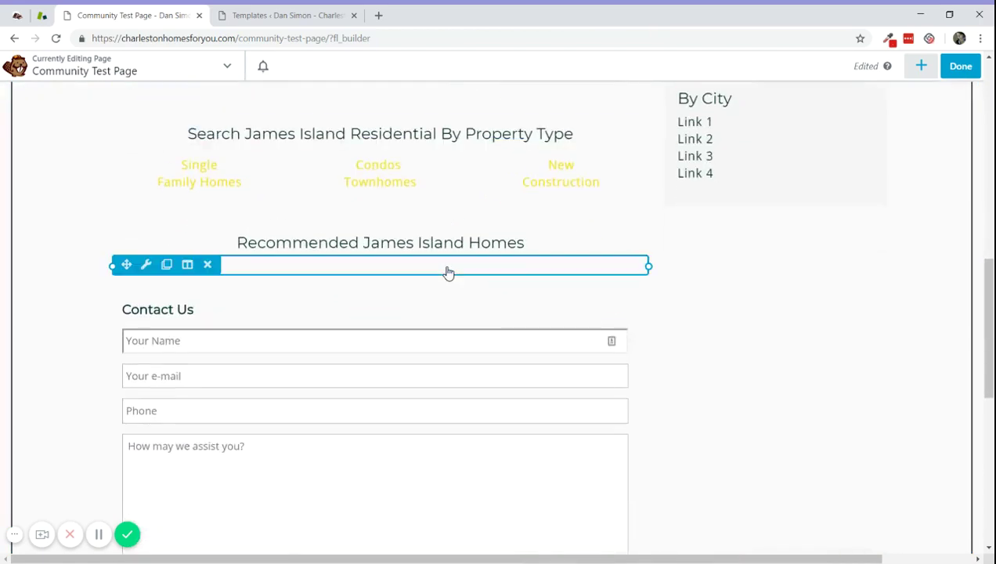
scroll(441, 292, down, 3)
scroll(443, 294, up, 11)
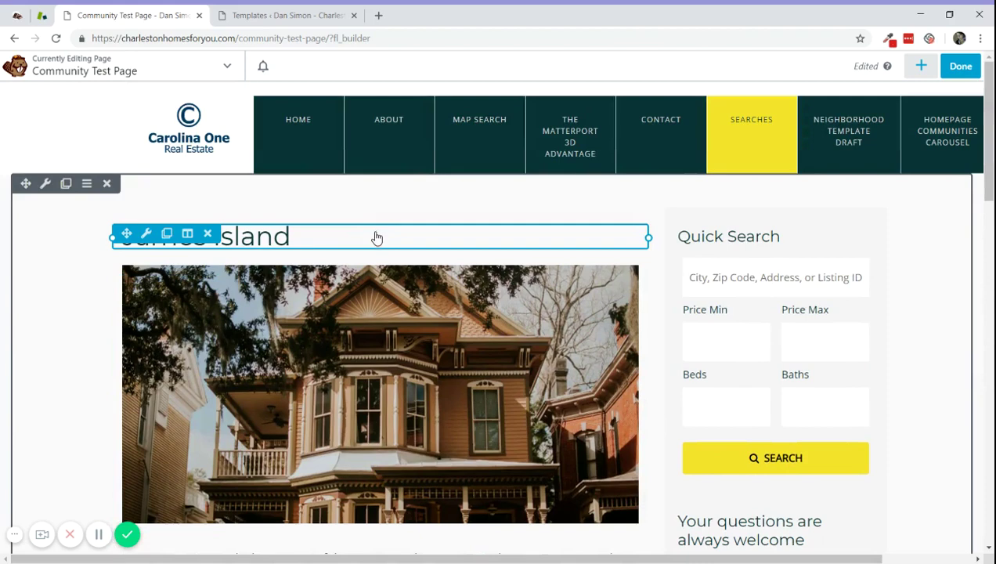
click(375, 237)
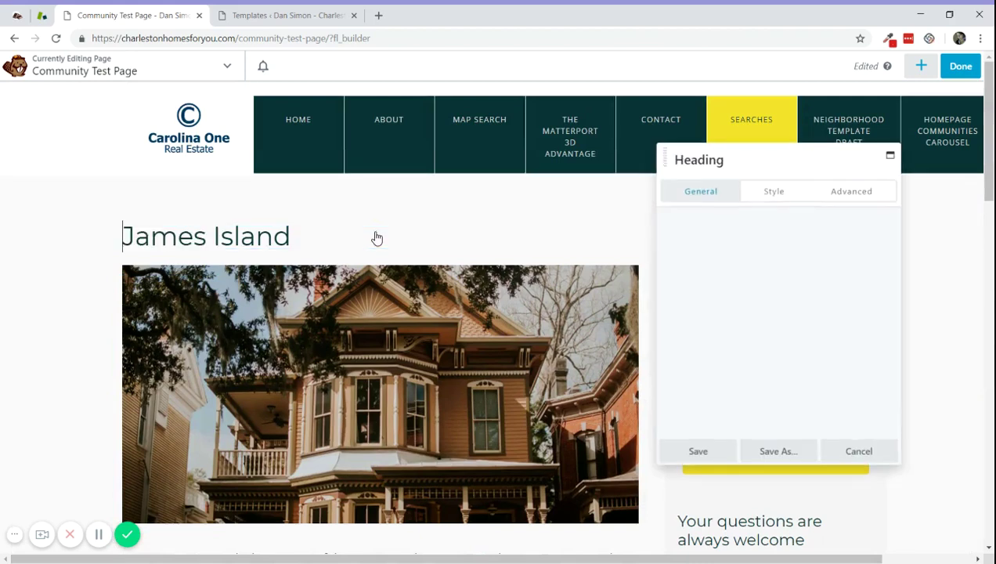
click(875, 460)
click(471, 349)
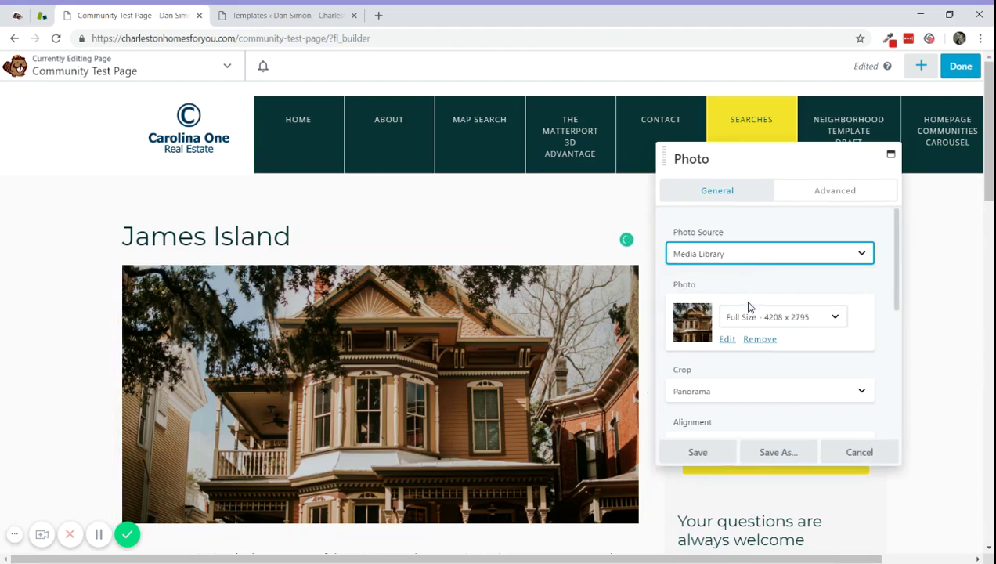
click(779, 319)
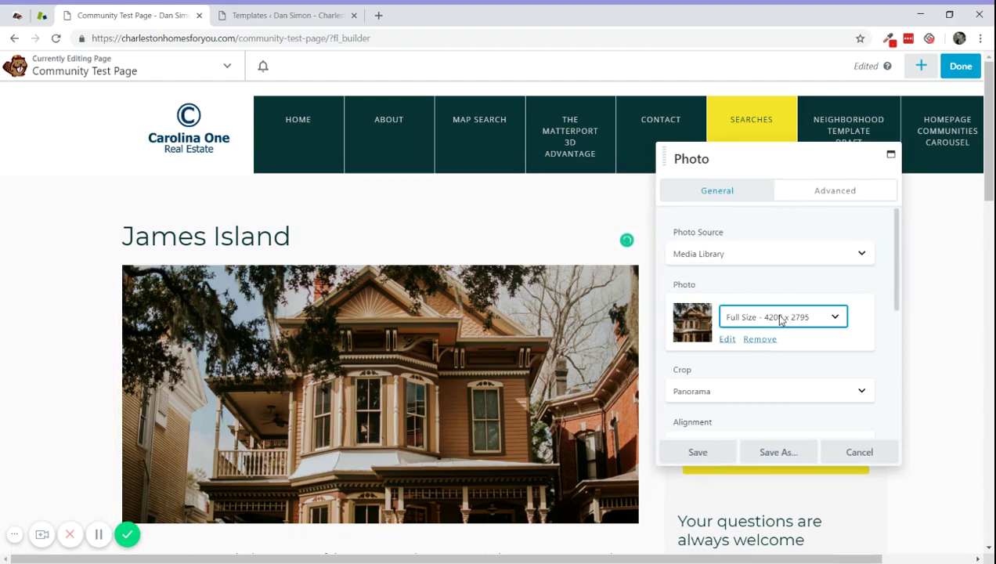
click(730, 341)
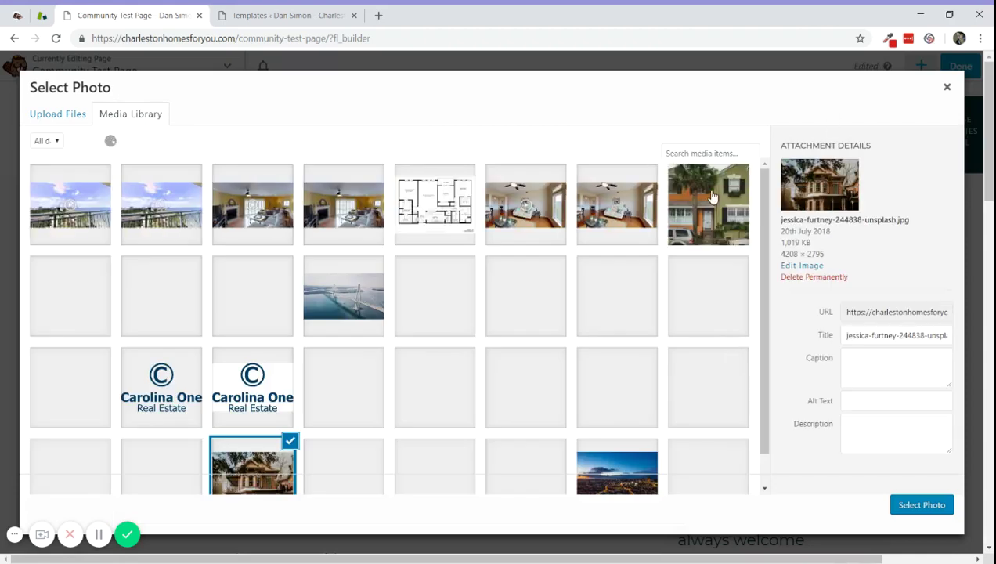
click(946, 86)
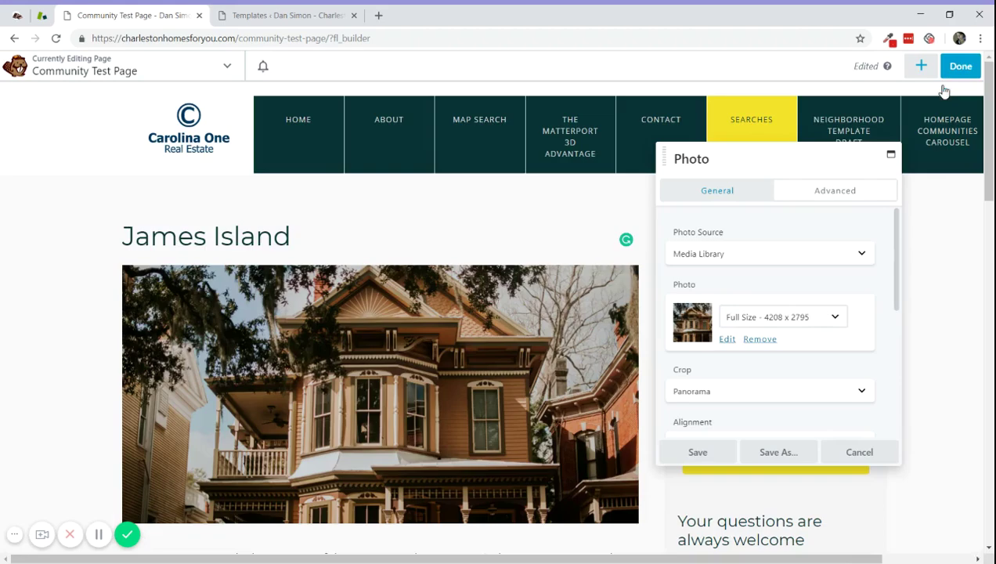
click(858, 459)
scroll(617, 348, down, 8)
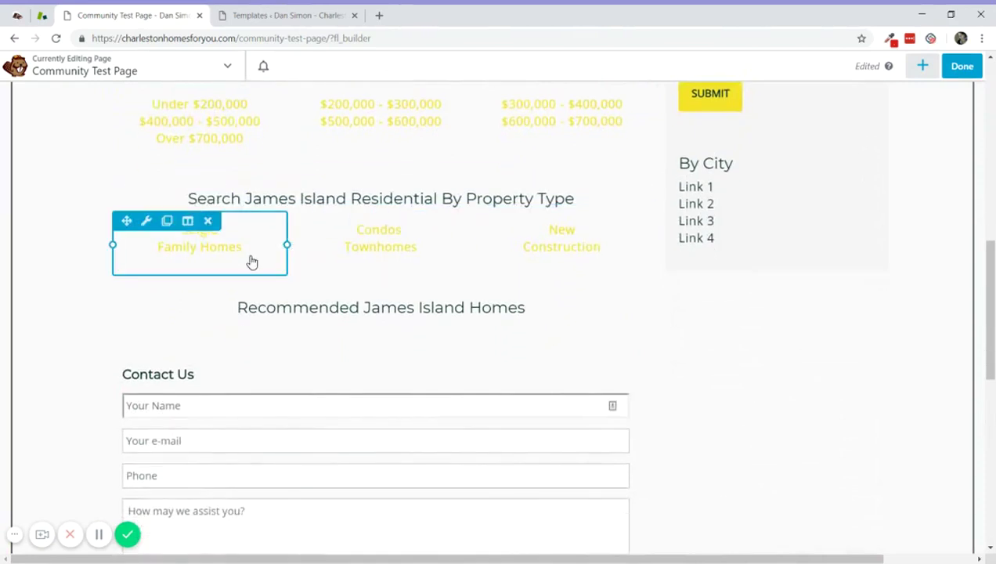
- Inspect the link on the word 'Single' in the Single Family Homes text module
click(252, 262)
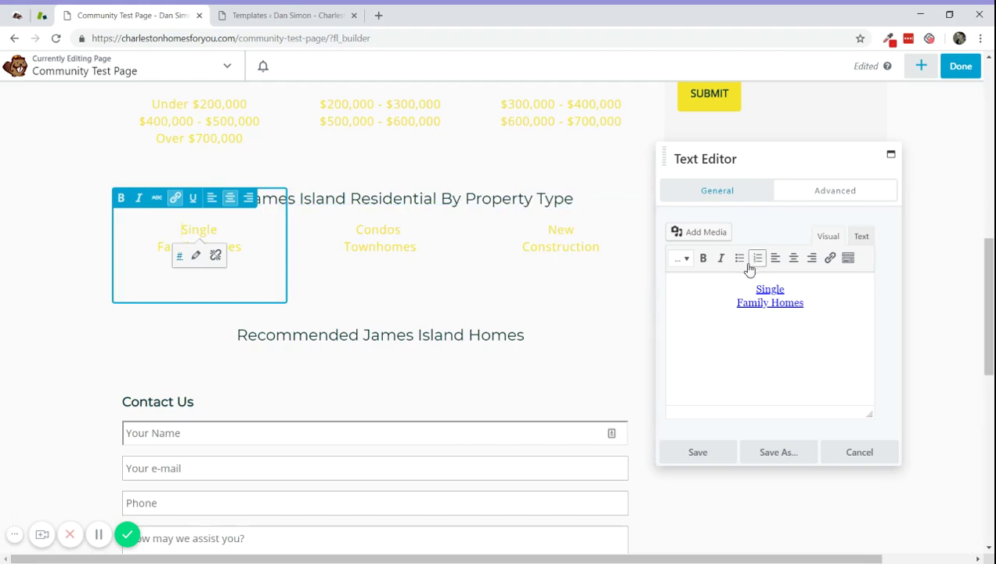
double_click(770, 289)
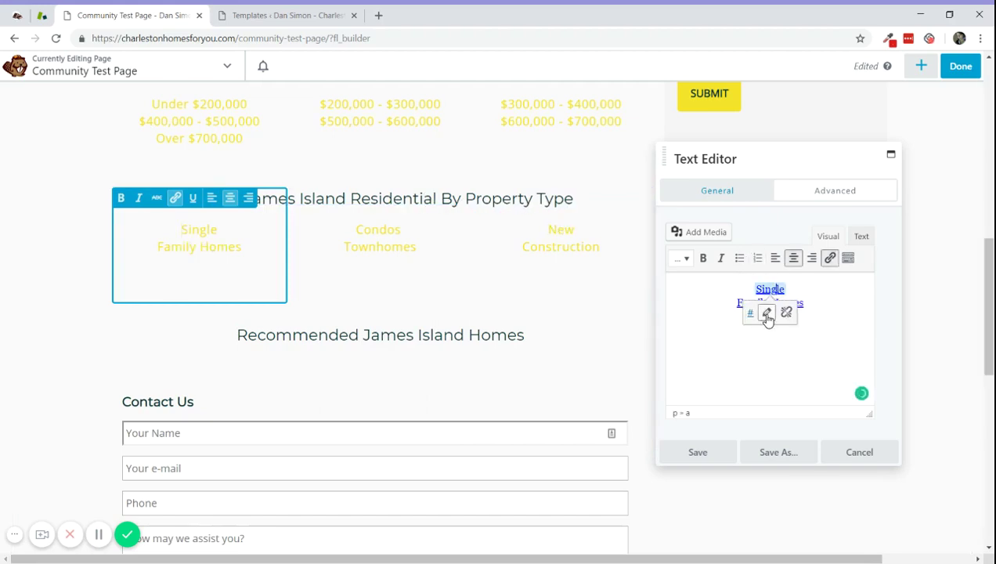
click(766, 314)
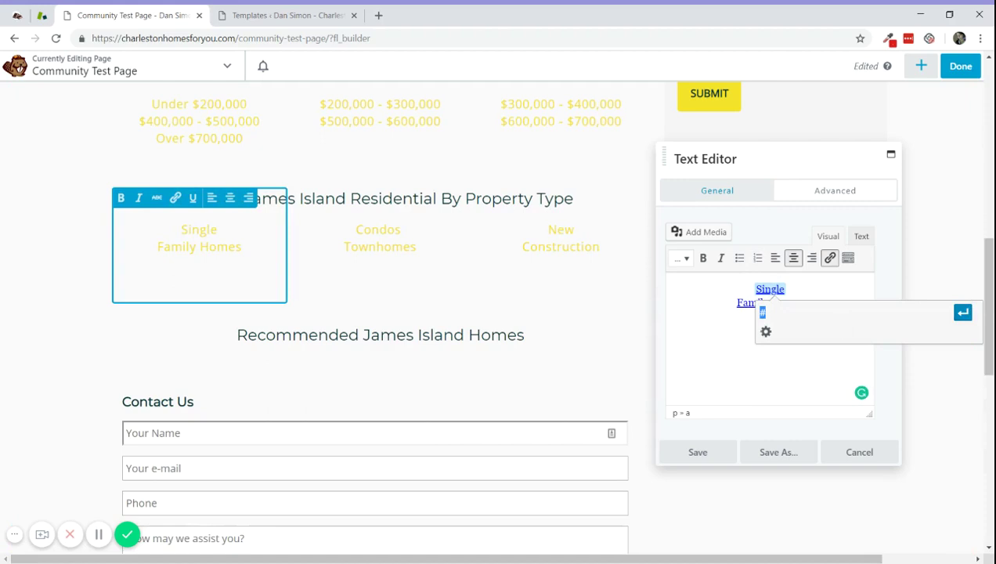
click(768, 332)
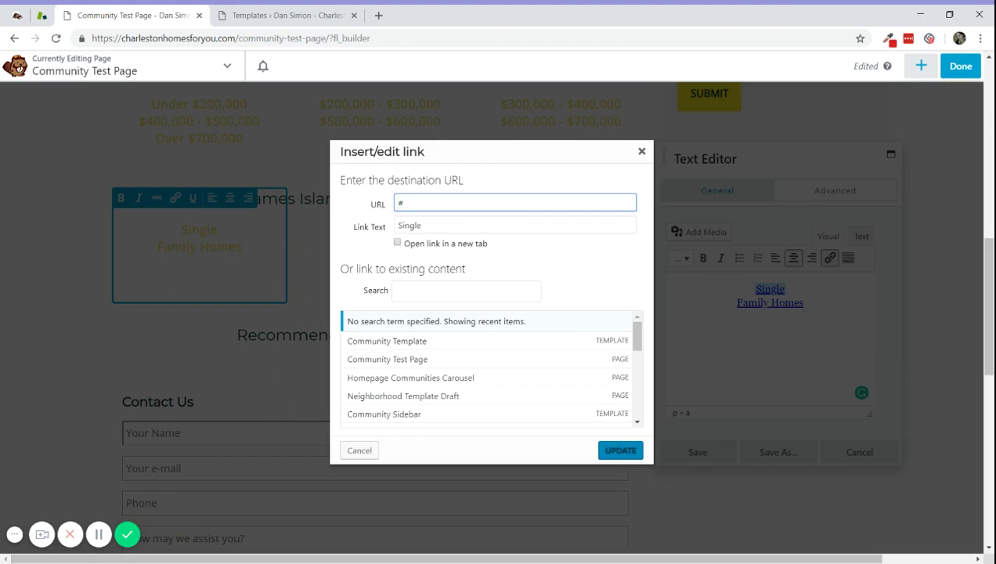
key(Tab)
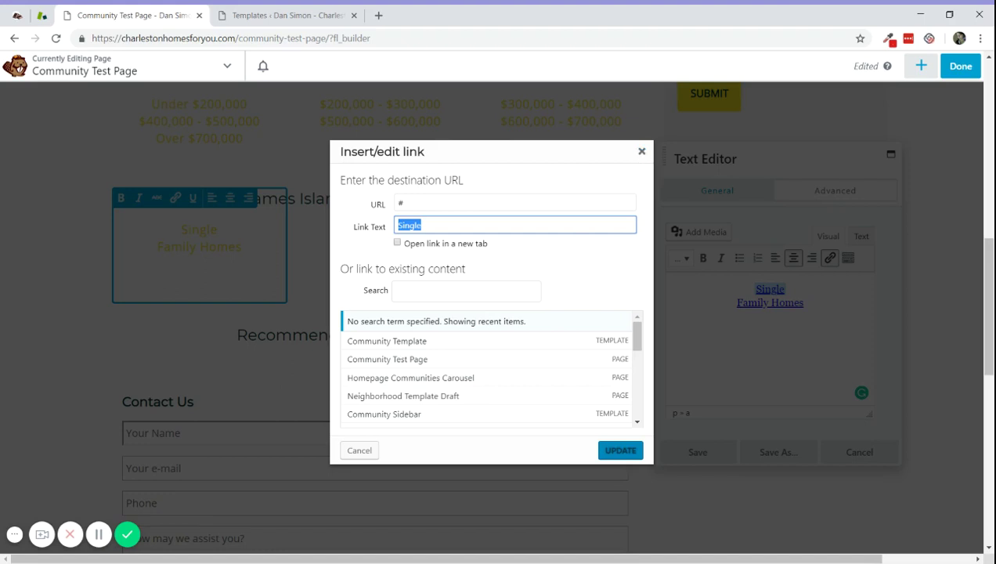
scroll(524, 372, down, 2)
scroll(525, 372, up, 10)
- Discard the Single Family Homes text edits and bring up the Contact Us form's settings
click(641, 154)
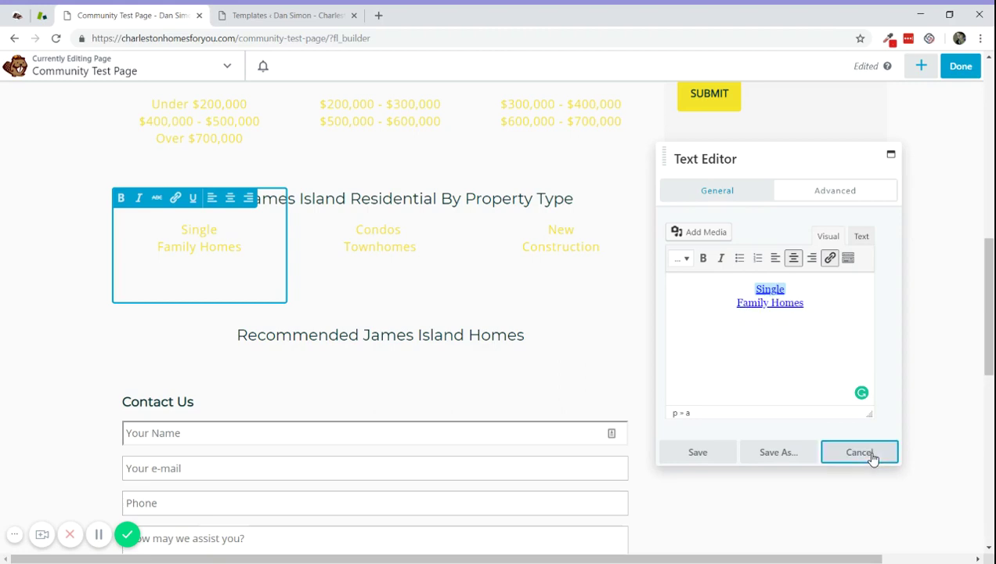
click(867, 453)
scroll(493, 389, down, 2)
click(493, 389)
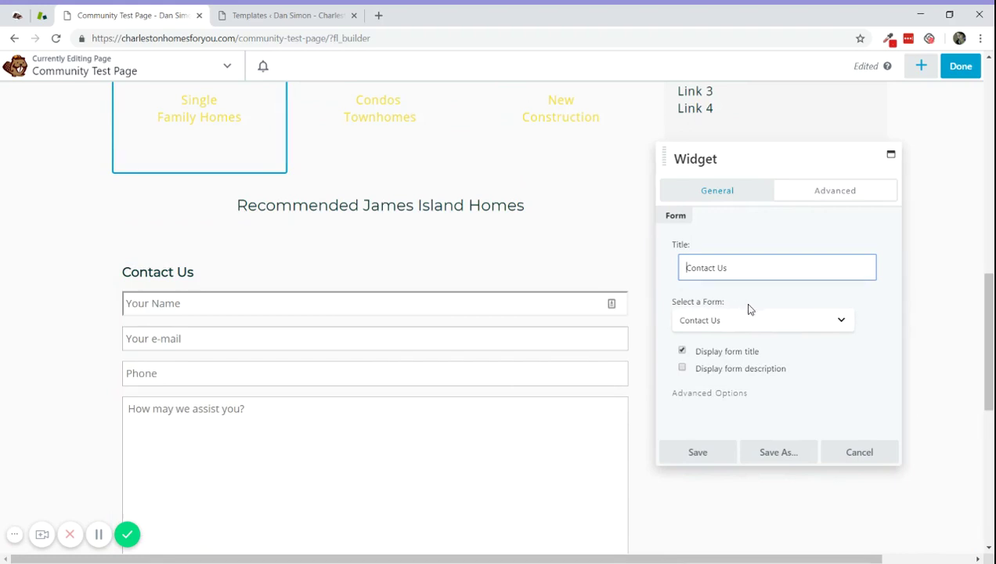
- Check the Contact Us widget's selected form, cancel without saving, and return to the page top
click(794, 323)
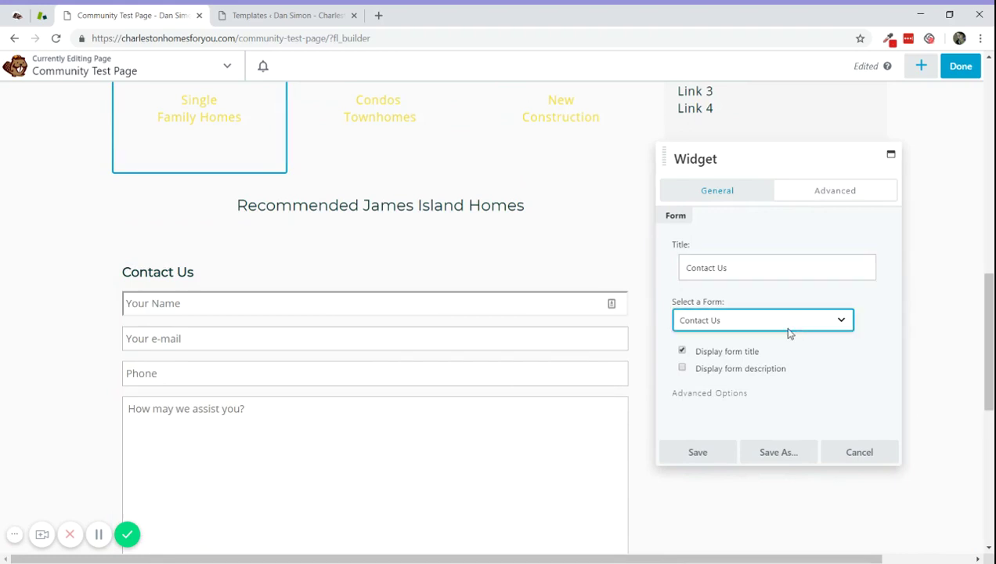
click(867, 454)
scroll(870, 458, up, 3)
scroll(872, 458, up, 3)
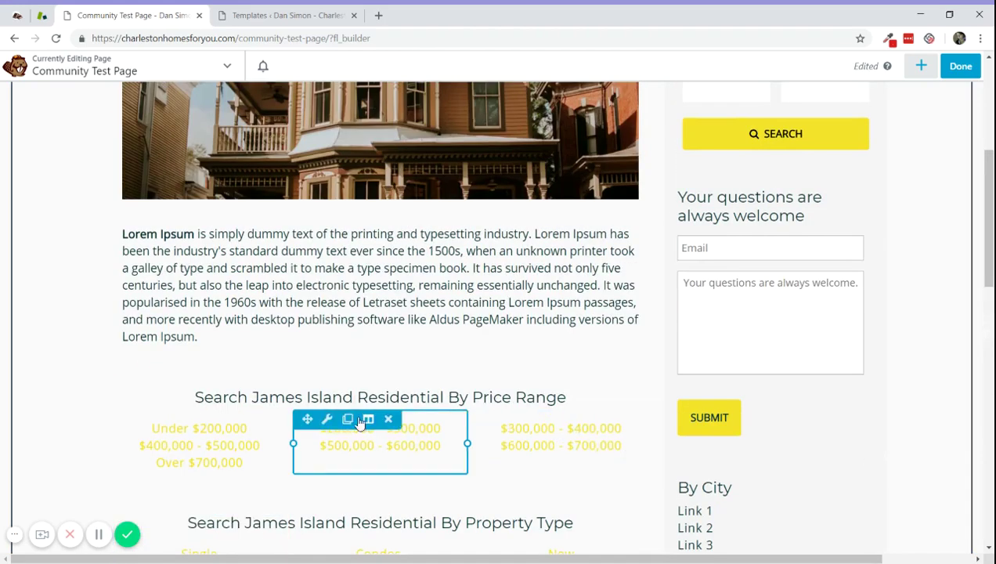
scroll(477, 313, up, 3)
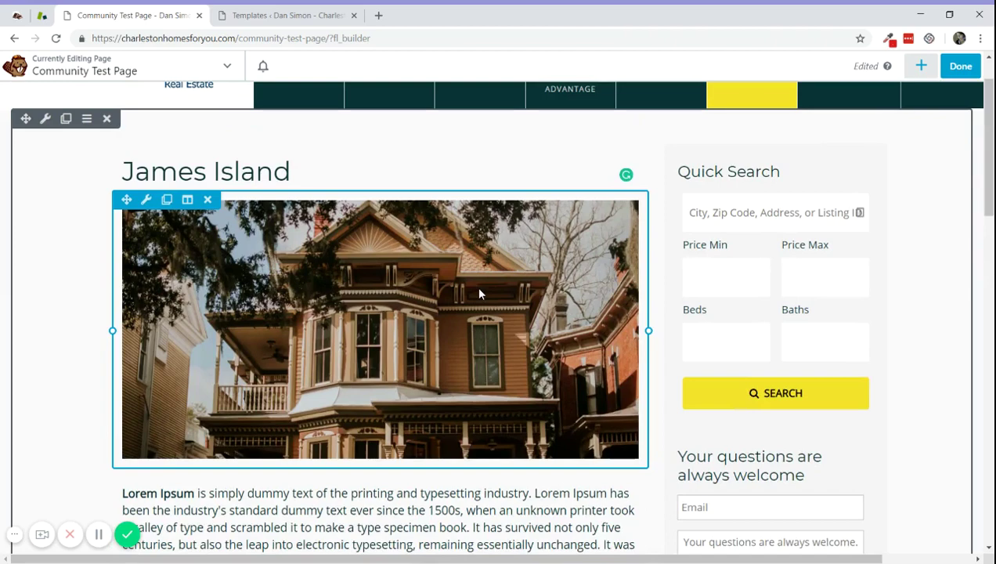
scroll(480, 282, down, 10)
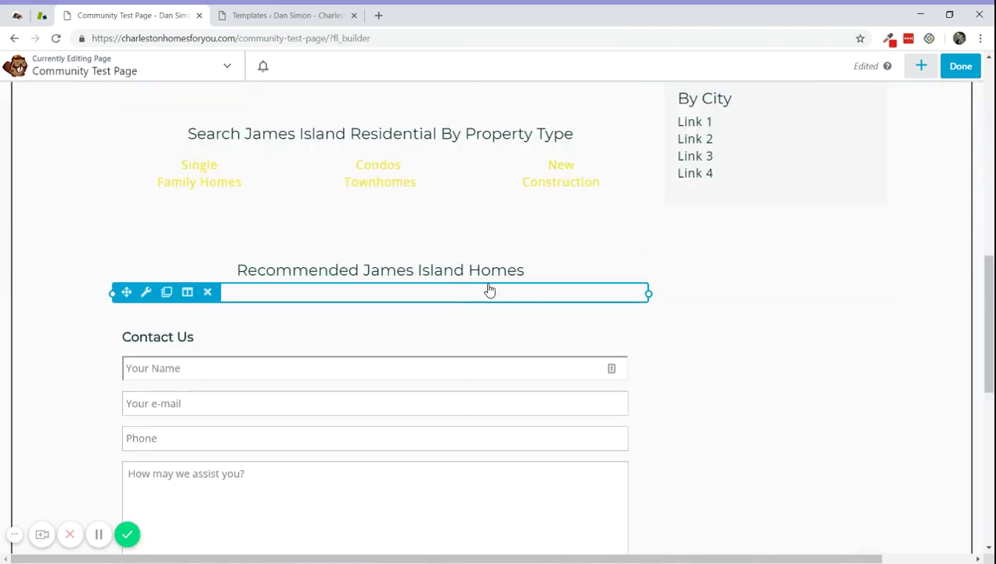
scroll(508, 295, down, 5)
scroll(580, 295, up, 8)
scroll(579, 296, up, 4)
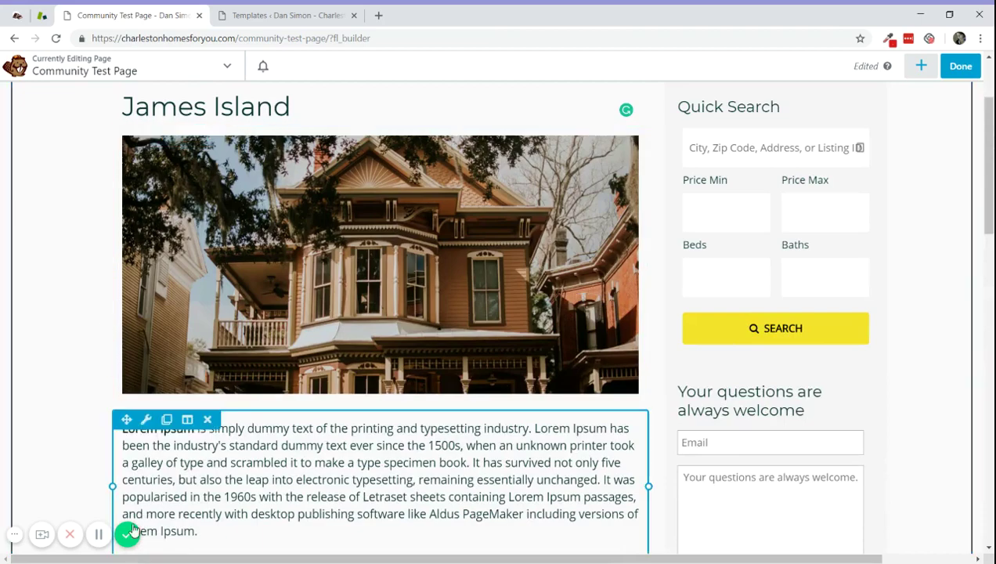